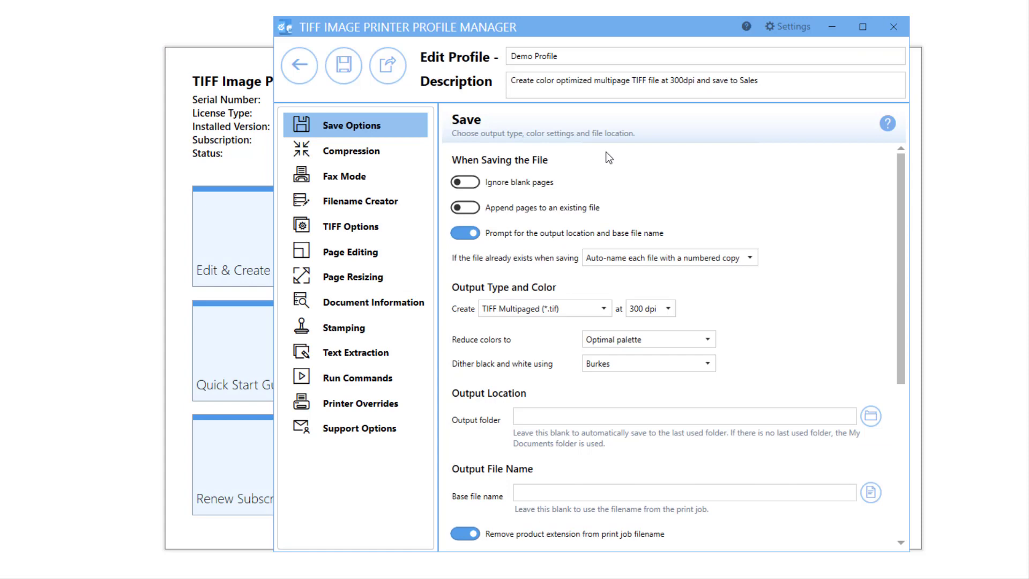
Step: Set the output folder to C:\Sales1 and turn off the prompt for the output location and base file name
click(539, 413)
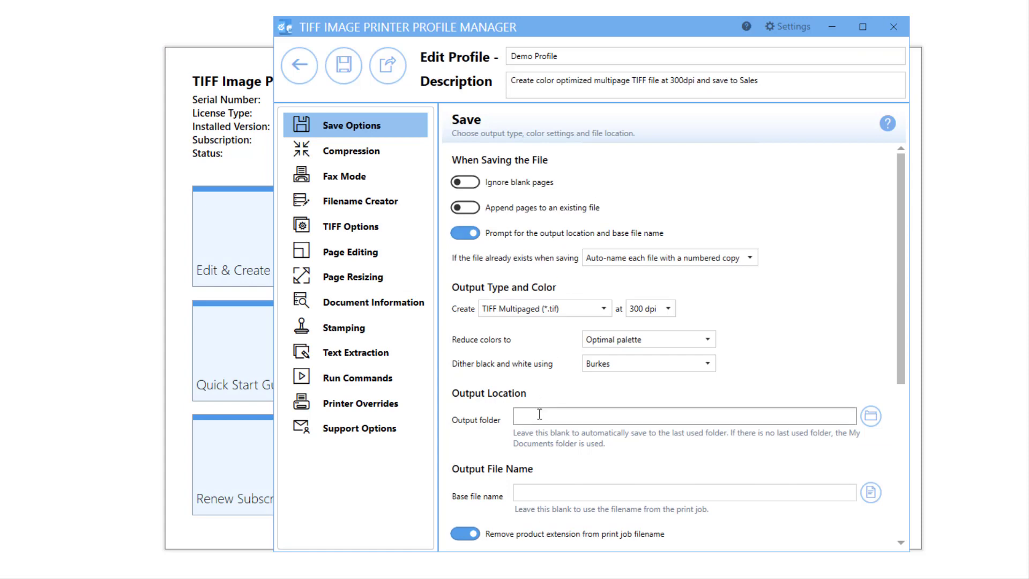
scroll(538, 414, down, 5)
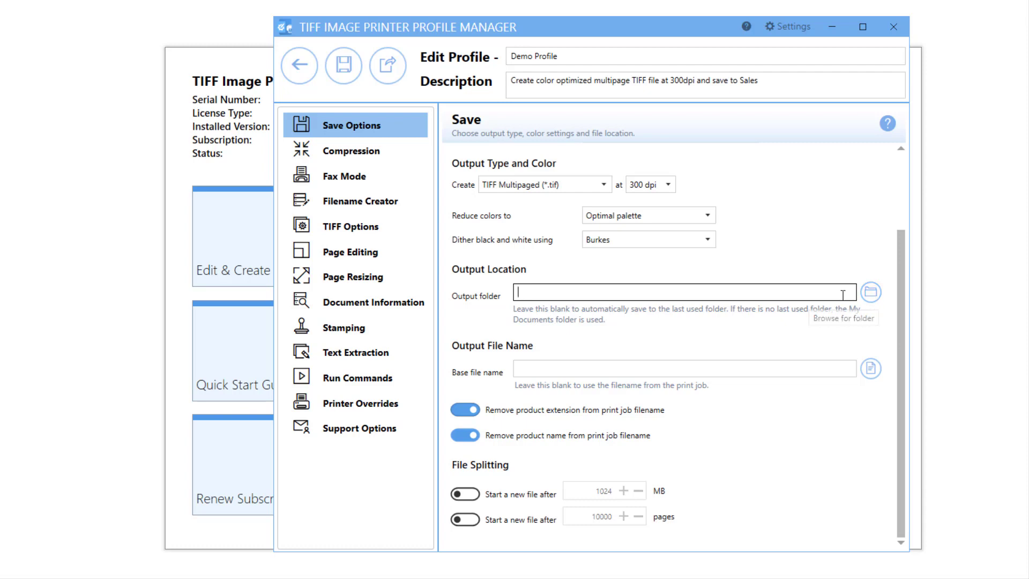
text(C:\Sales1)
scroll(645, 330, up, 5)
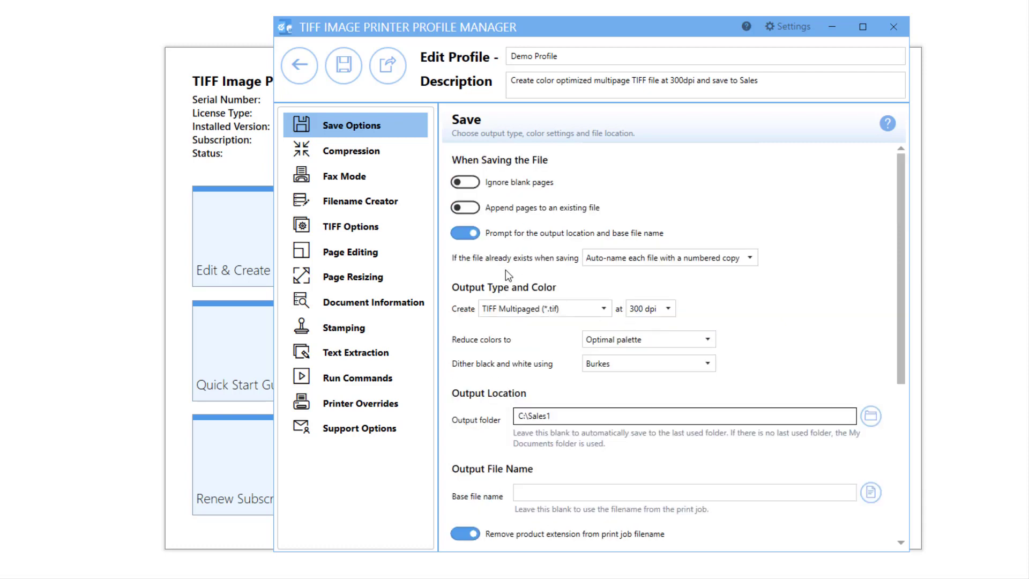
click(462, 237)
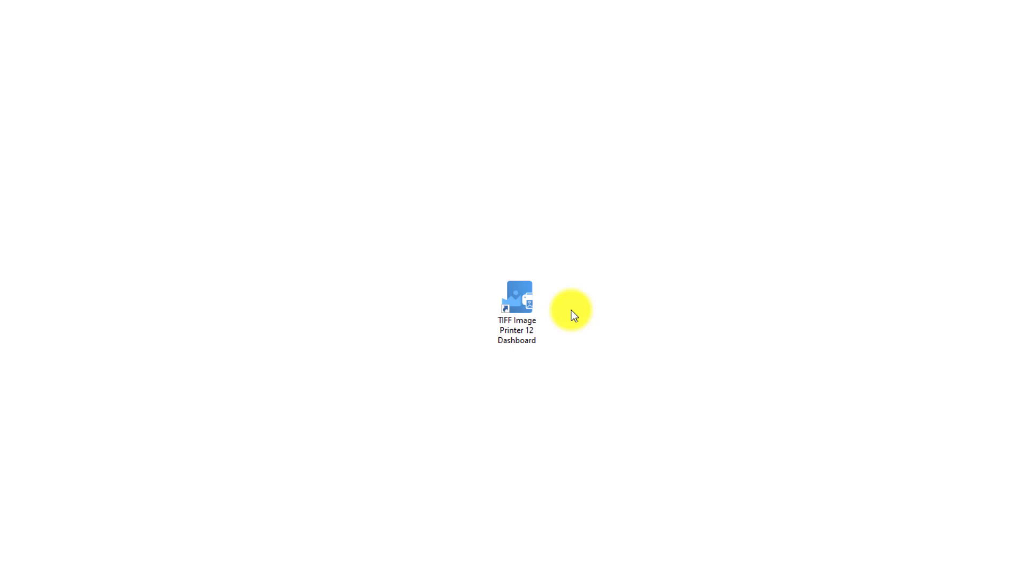
Step: Open the profile manager from the TIFF Image Printer 12 Dashboard and copy the Color Optimized TIFF profile
click(535, 305)
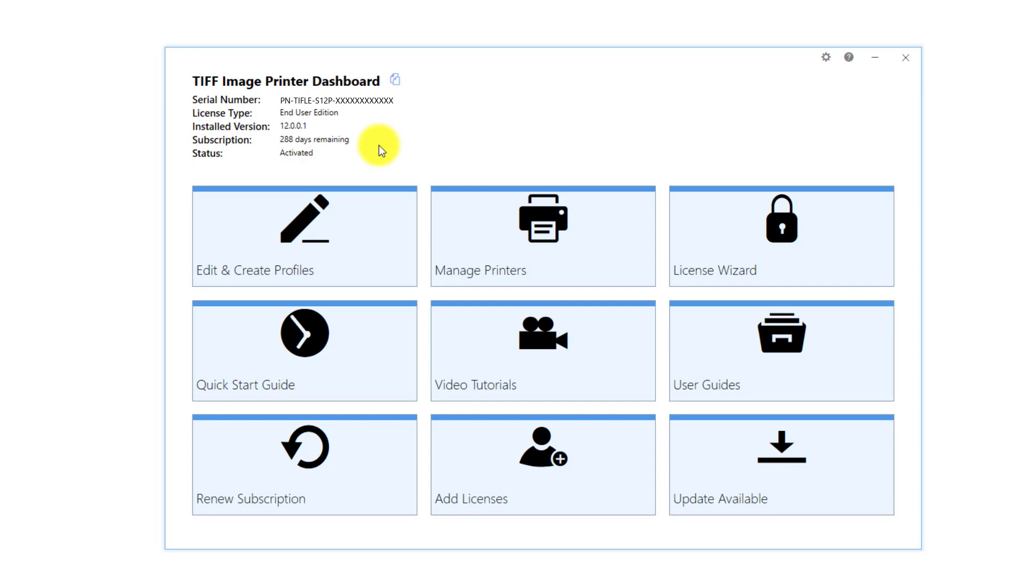
click(361, 213)
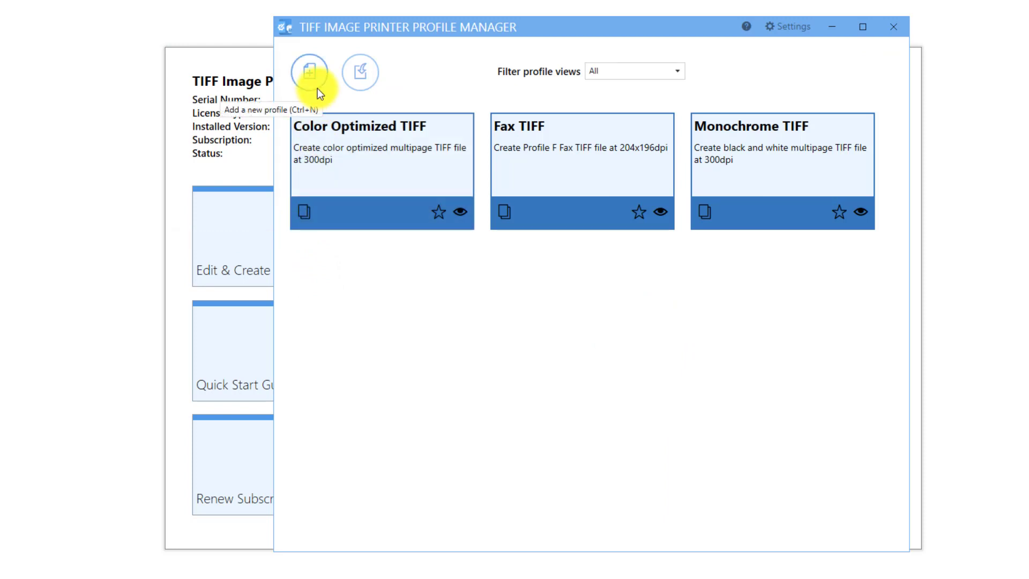
click(308, 214)
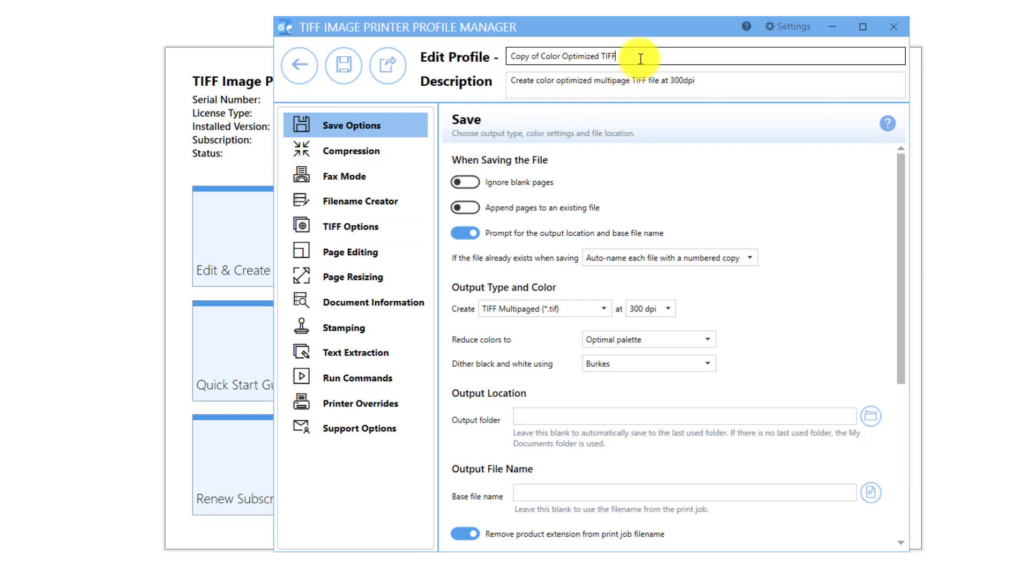
Step: Name the copied profile Demo Profile and append "and save to Sales" to its description
drag(641, 58, 508, 60)
text(C)
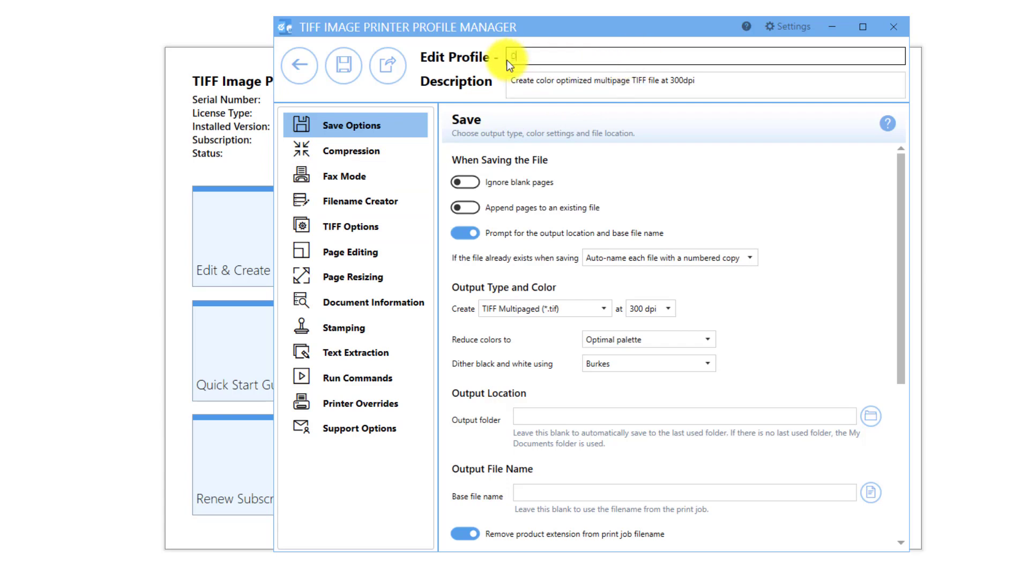
text(emo Profile)
click(711, 79)
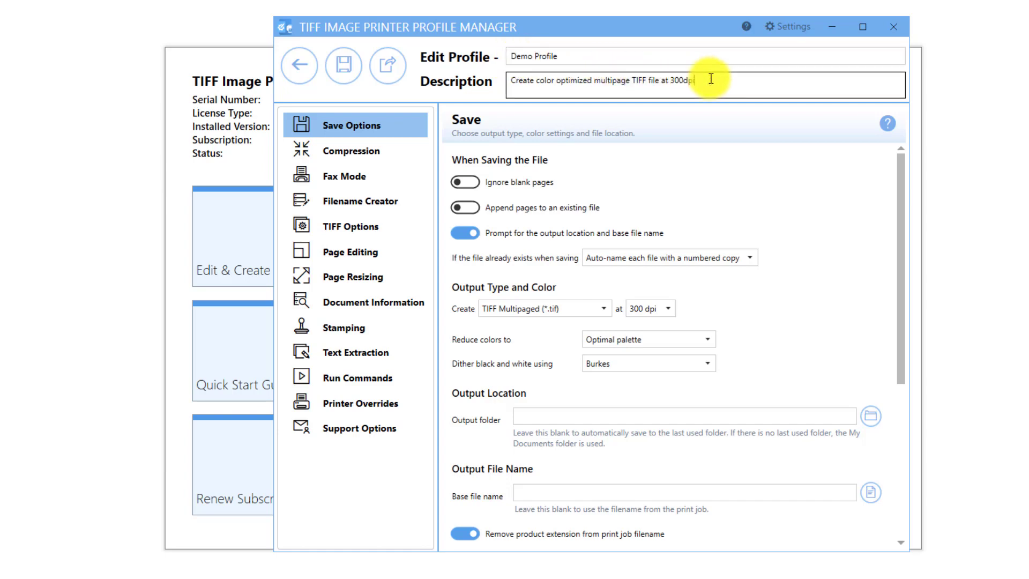
text(and save to Sales)
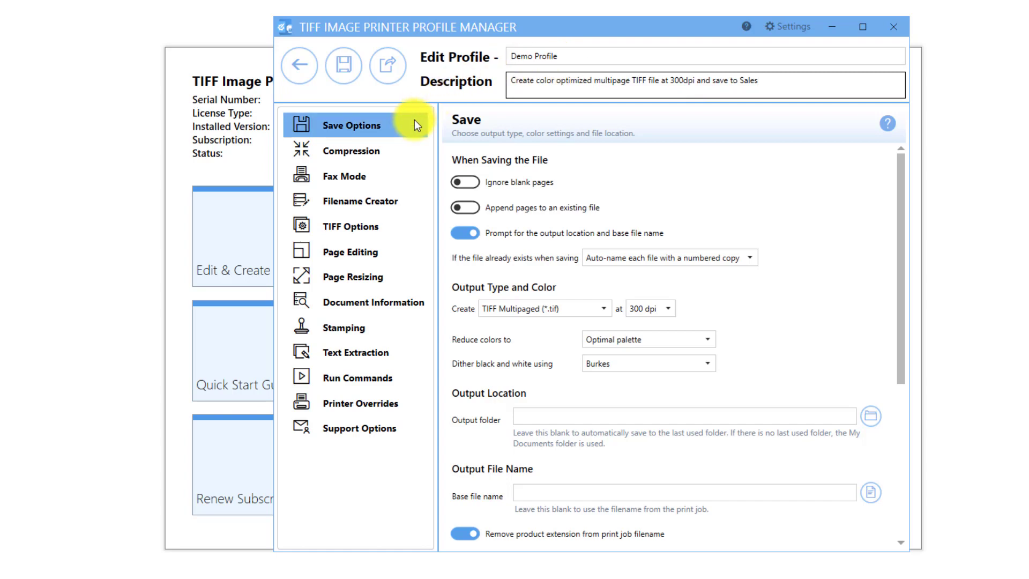
Step: Browse for the C:\Sales1 folder and set it as the profile's output folder
click(571, 416)
scroll(570, 412, down, 3)
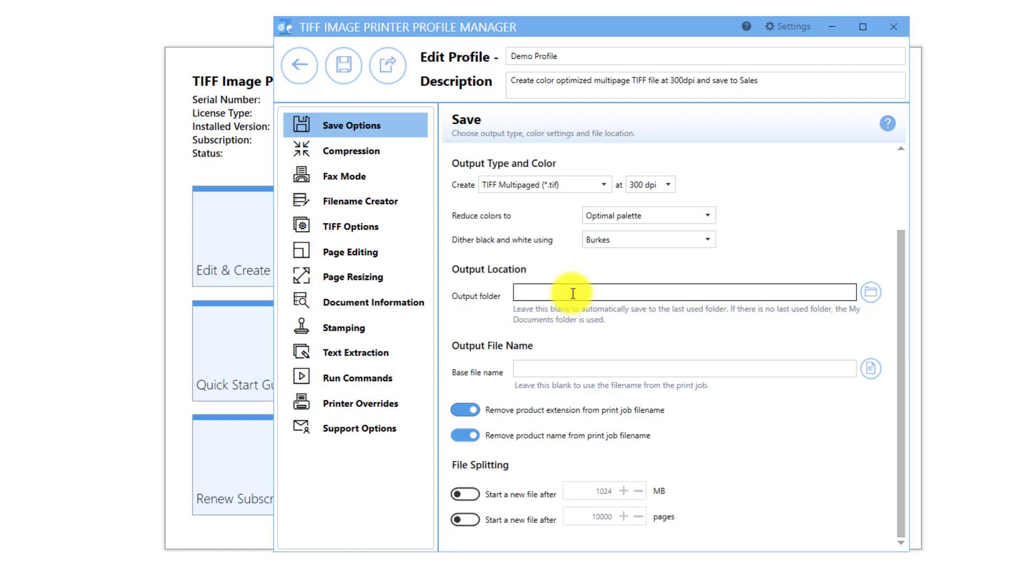
click(864, 297)
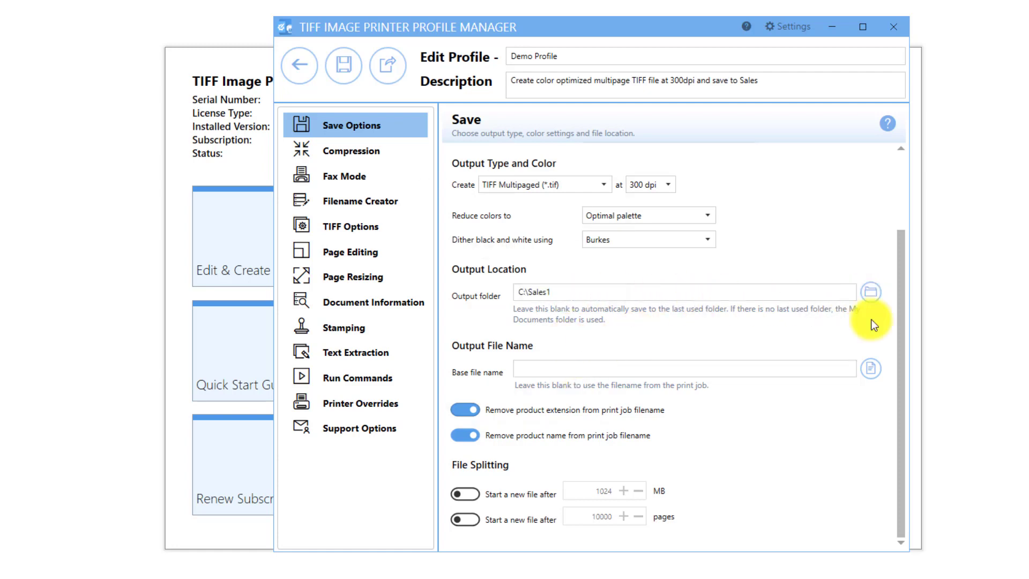
Step: Try C:\Sales2 as the output folder and set it back to C:\Sales1
click(682, 296)
key(BackSpace)
text(2)
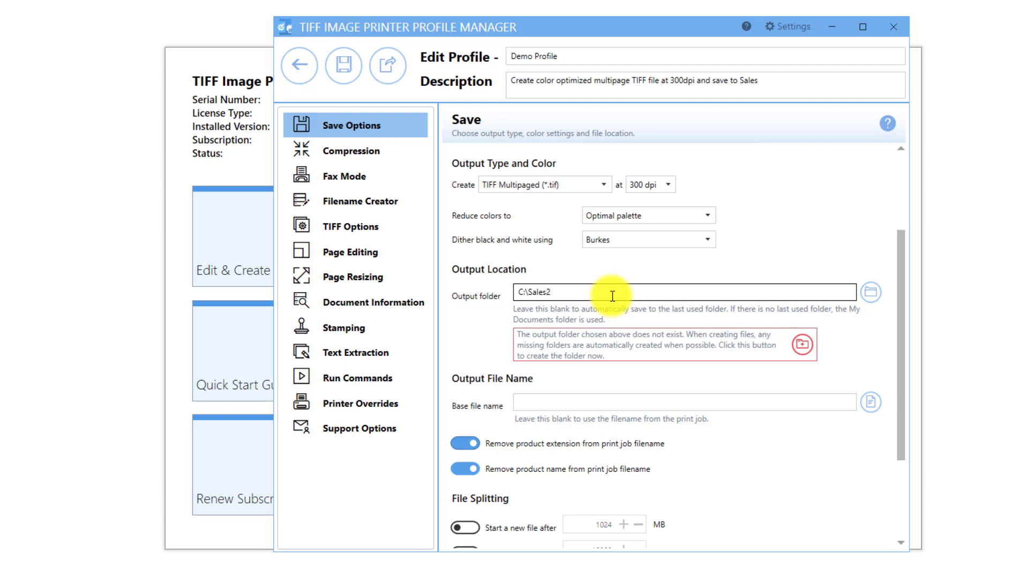
click(612, 296)
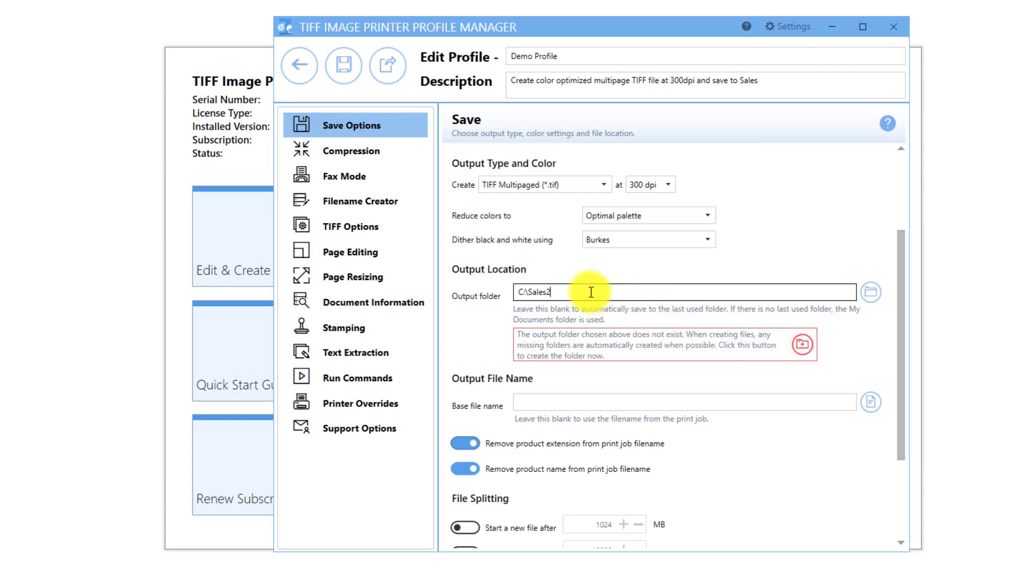
key(BackSpace)
text(1)
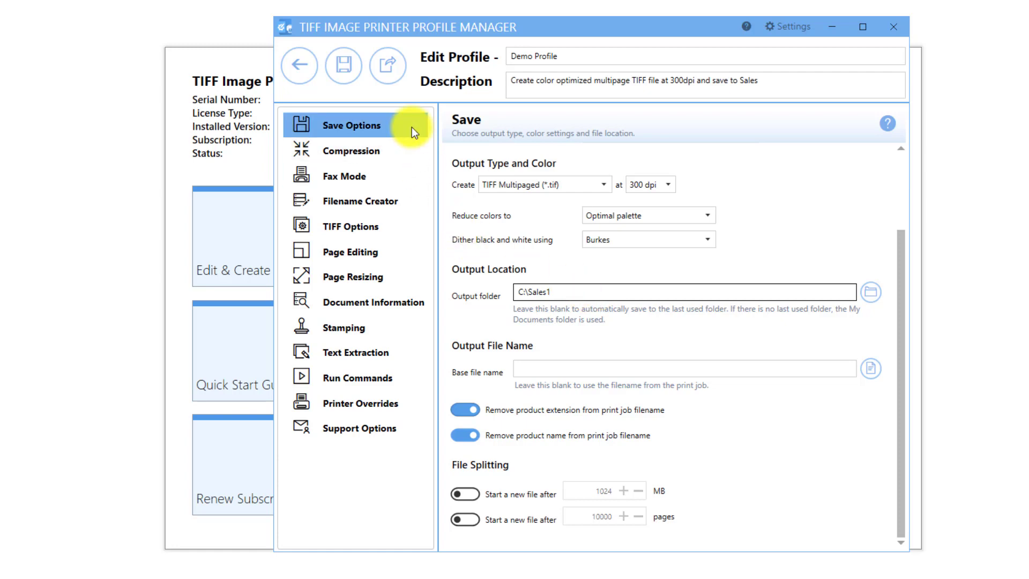
Step: Expand the Output Location part in the Filename Creator to examine its output folder setting
click(409, 202)
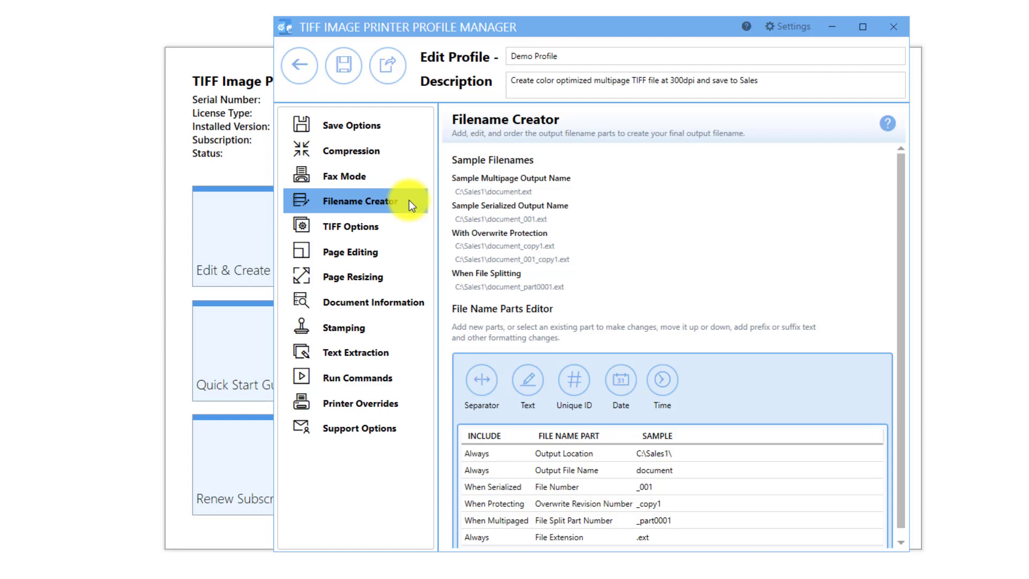
click(629, 450)
scroll(706, 480, down, 2)
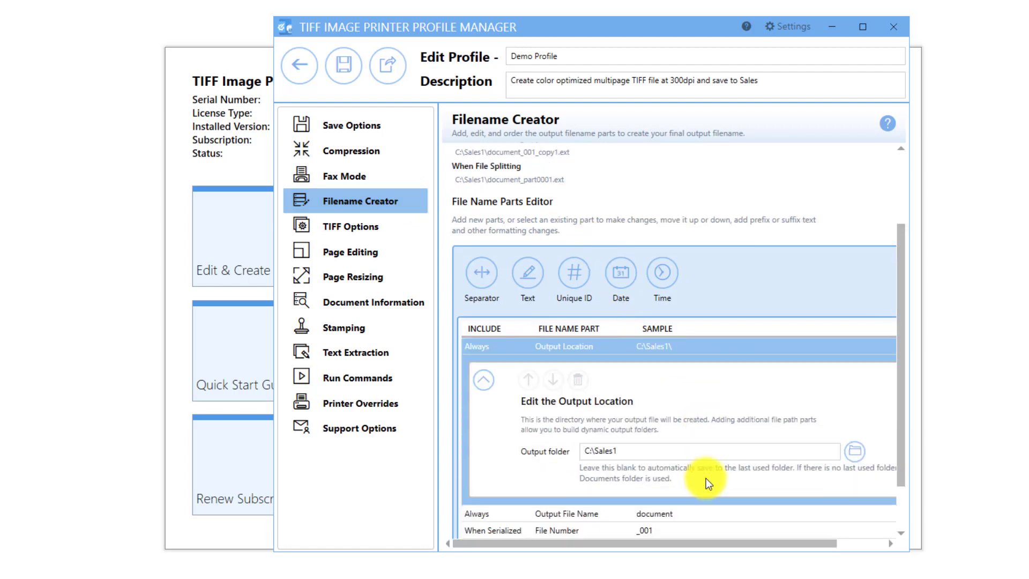
Step: Return to the Save Options and review the prompt, output folder and base file name settings
click(393, 122)
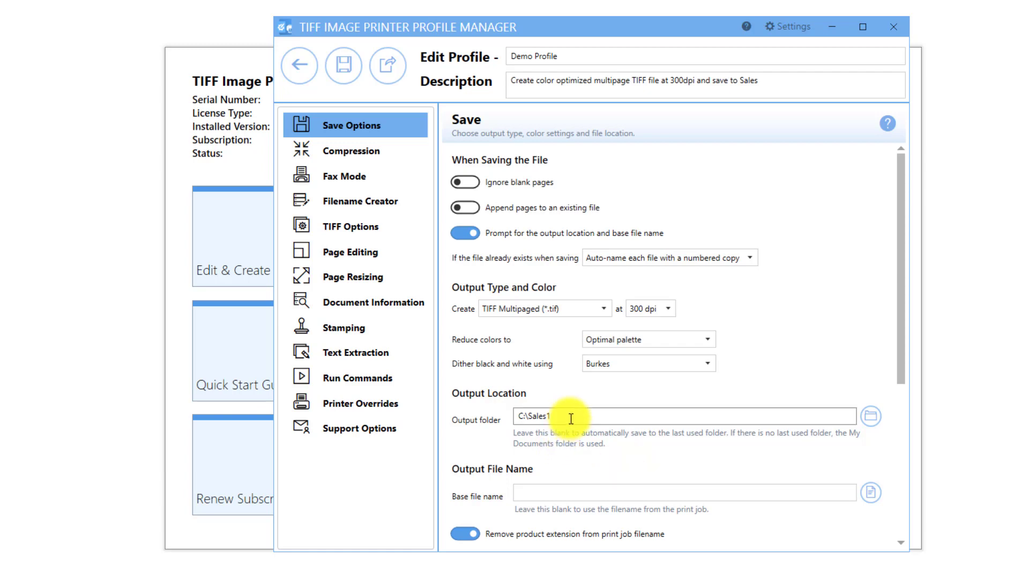
click(464, 232)
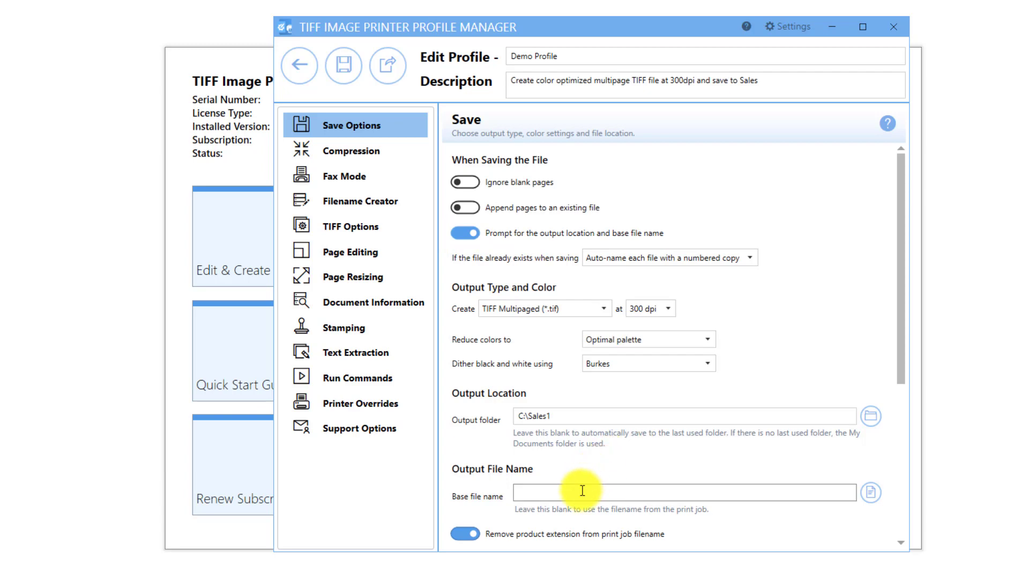
scroll(583, 490, down, 5)
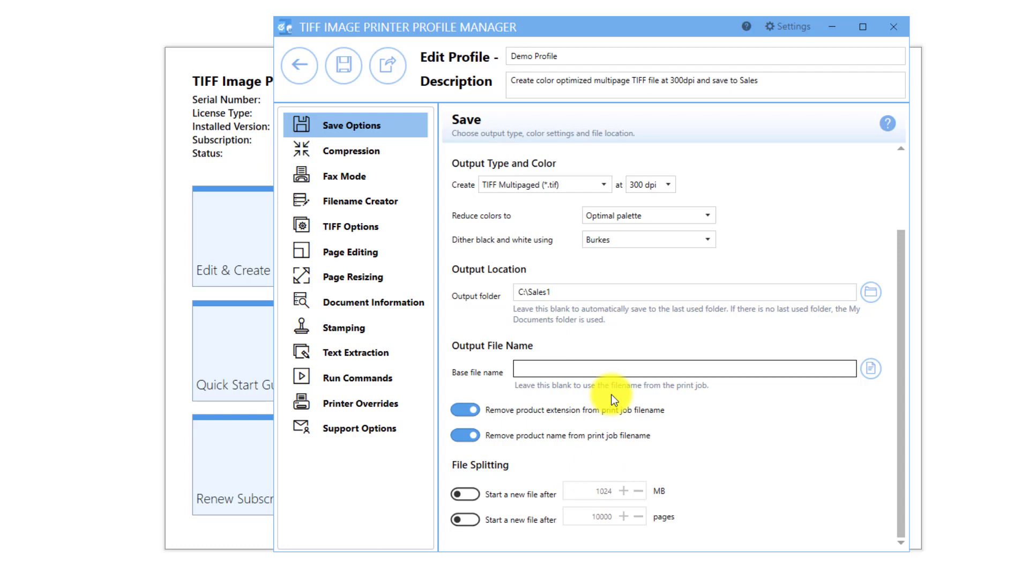
scroll(638, 372, up, 3)
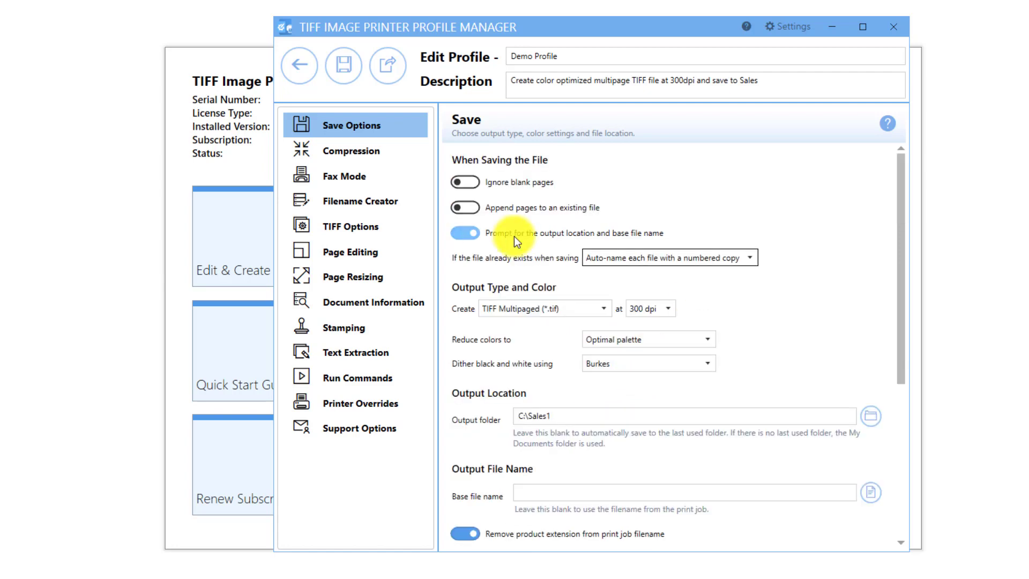
Step: Turn off the prompt for output location and base file name, and choose Always overwrite the existing files
click(466, 233)
click(715, 262)
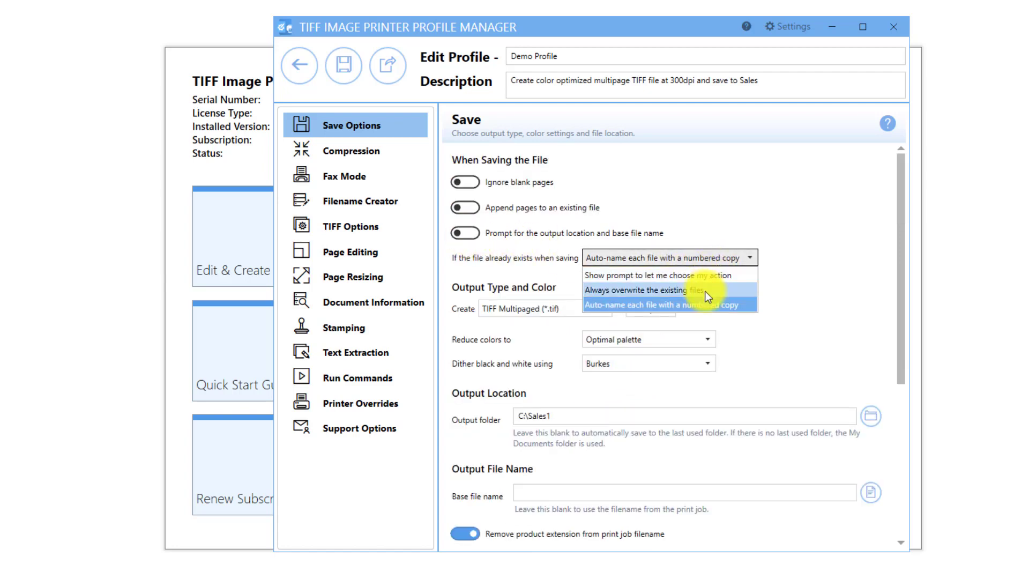
click(706, 291)
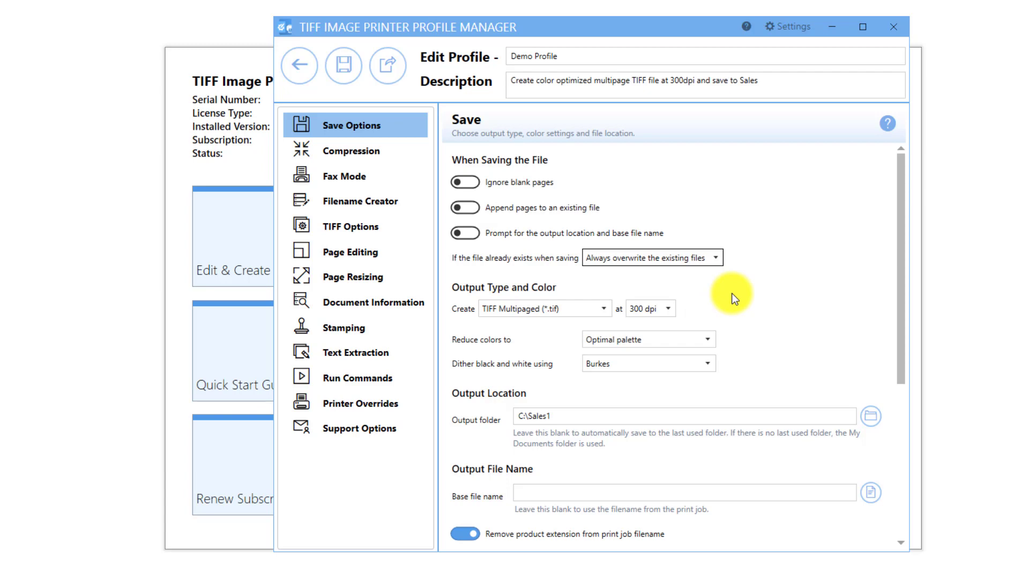
Step: Set existing files to Auto-name each file with a numbered copy and turn the output location prompt back on
click(713, 261)
click(710, 303)
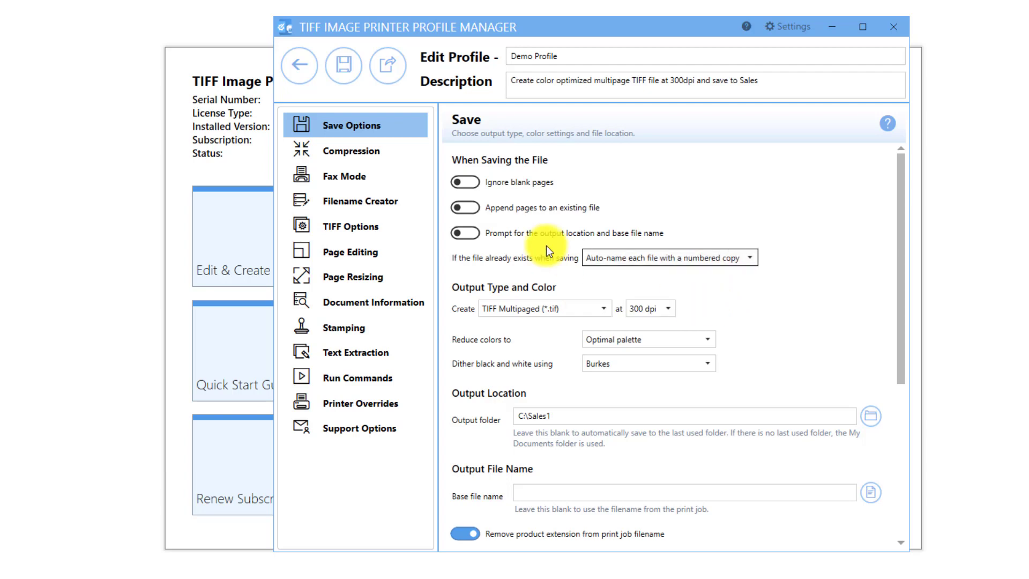
click(464, 233)
Step: Save Demo Profile with the base file name left blank and close the profile manager
scroll(494, 275, down, 5)
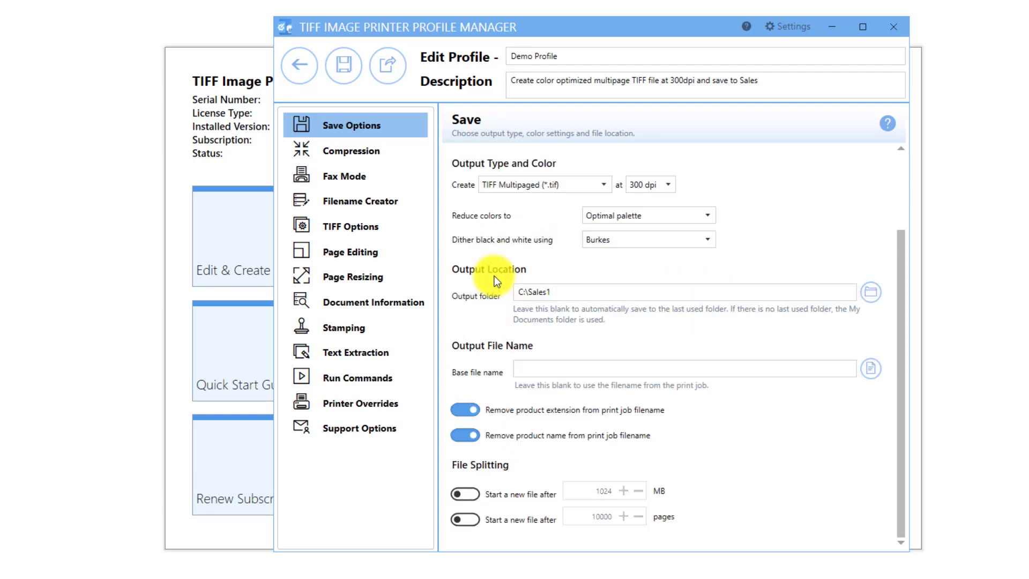
click(546, 371)
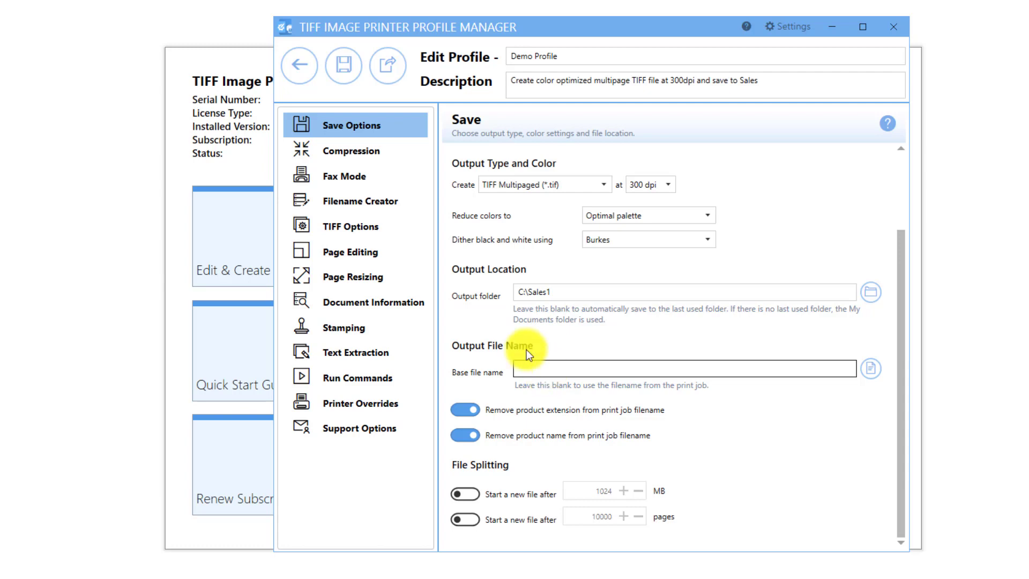
click(349, 84)
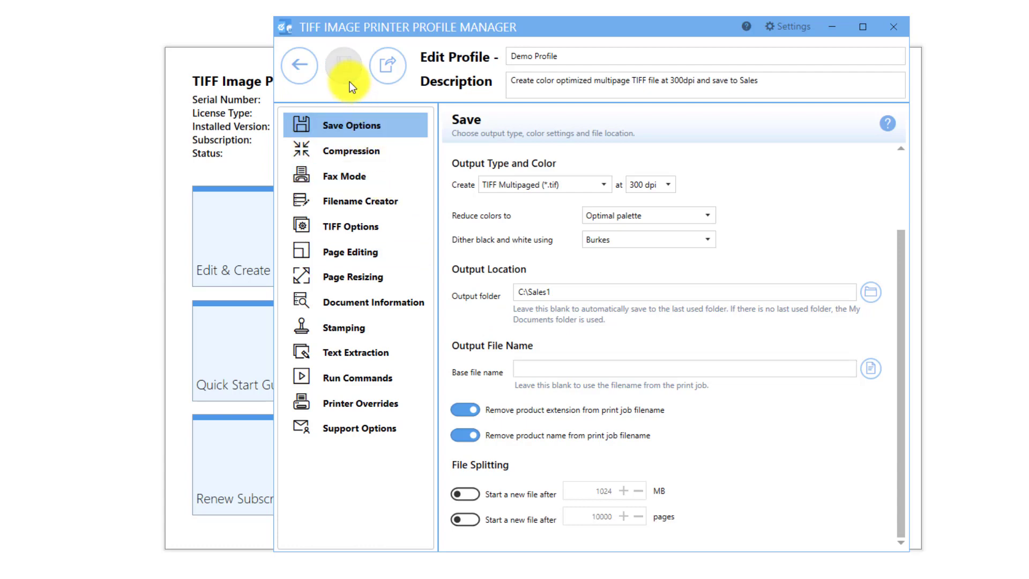
click(298, 78)
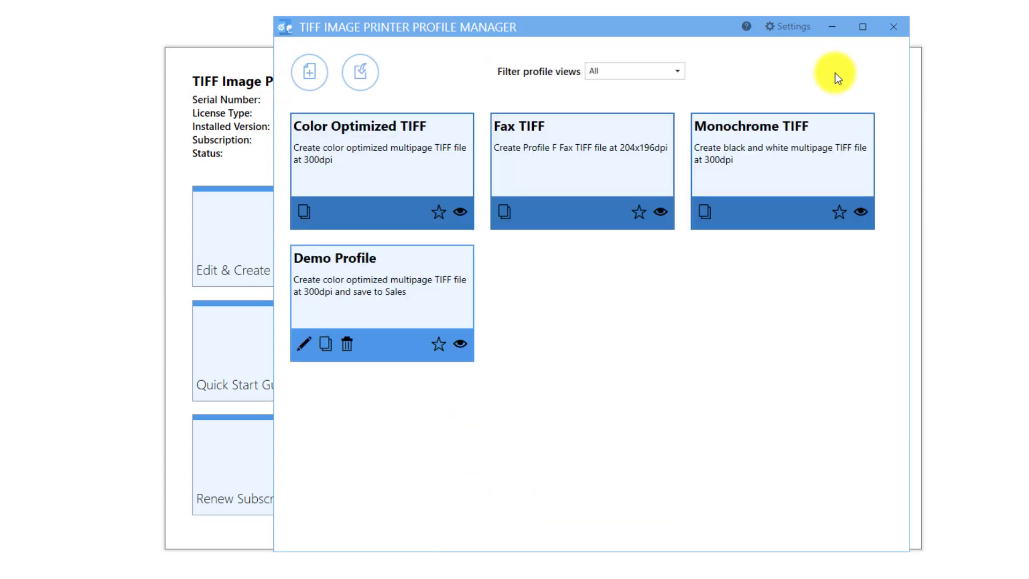
click(895, 29)
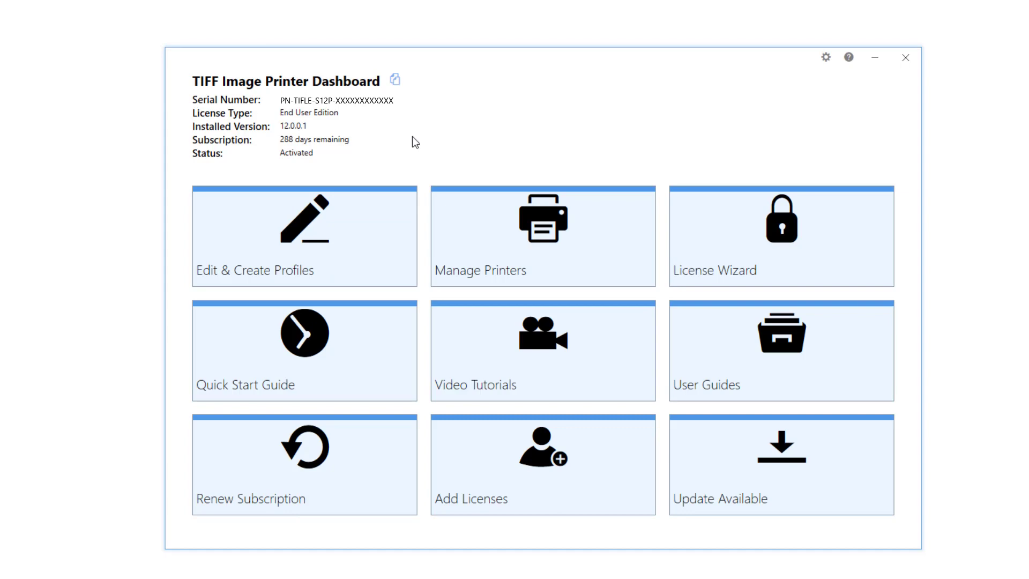
Step: Assign and save Demo Profile as the profile of the TIFF Image Printer 12 printer, and close the dashboard
click(545, 242)
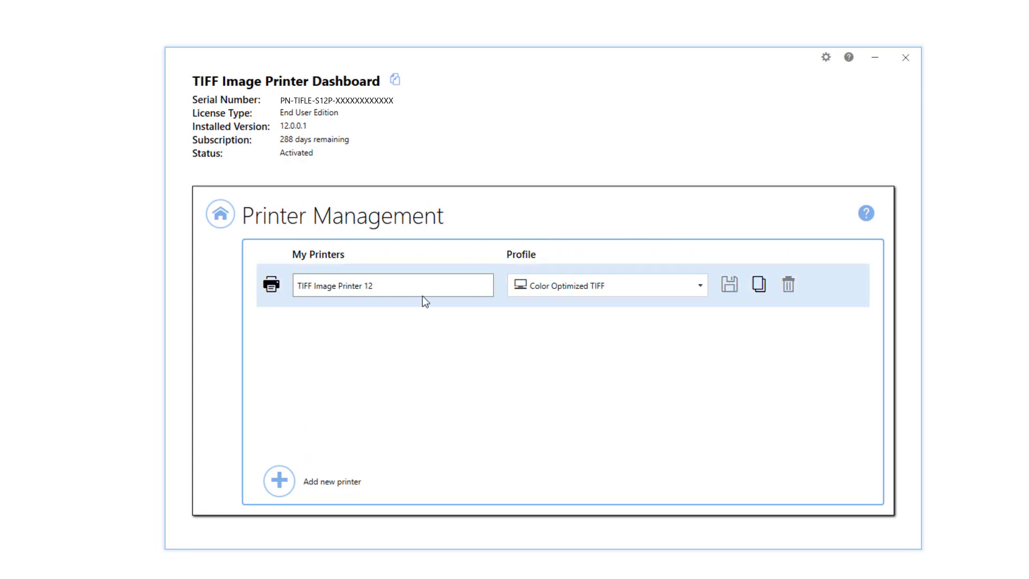
click(699, 285)
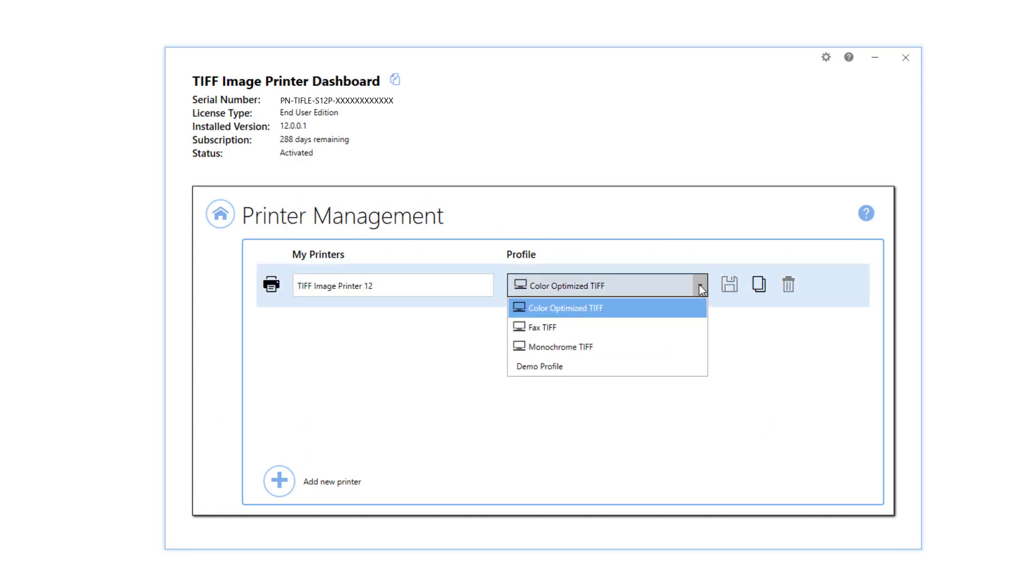
click(618, 366)
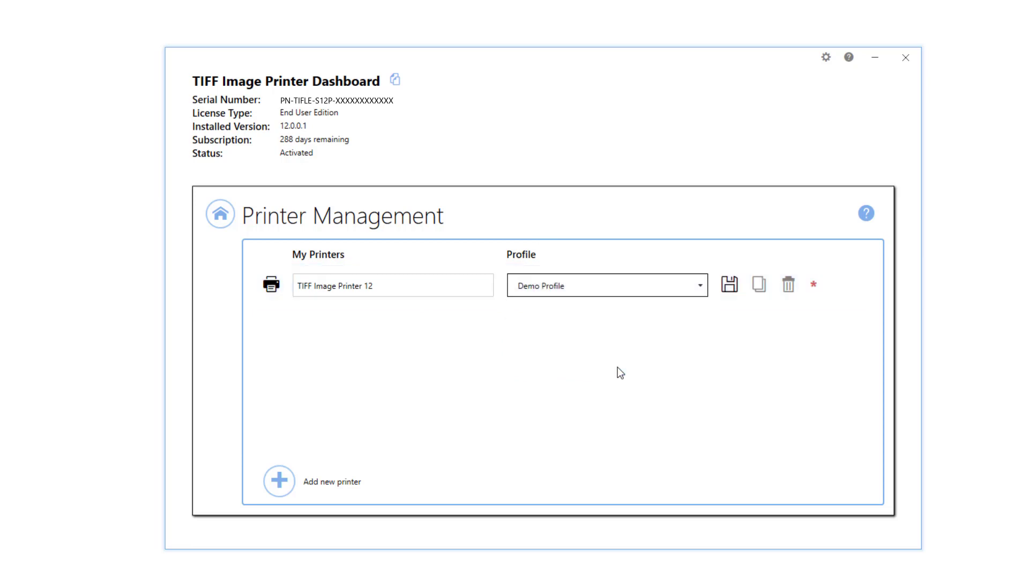
click(730, 281)
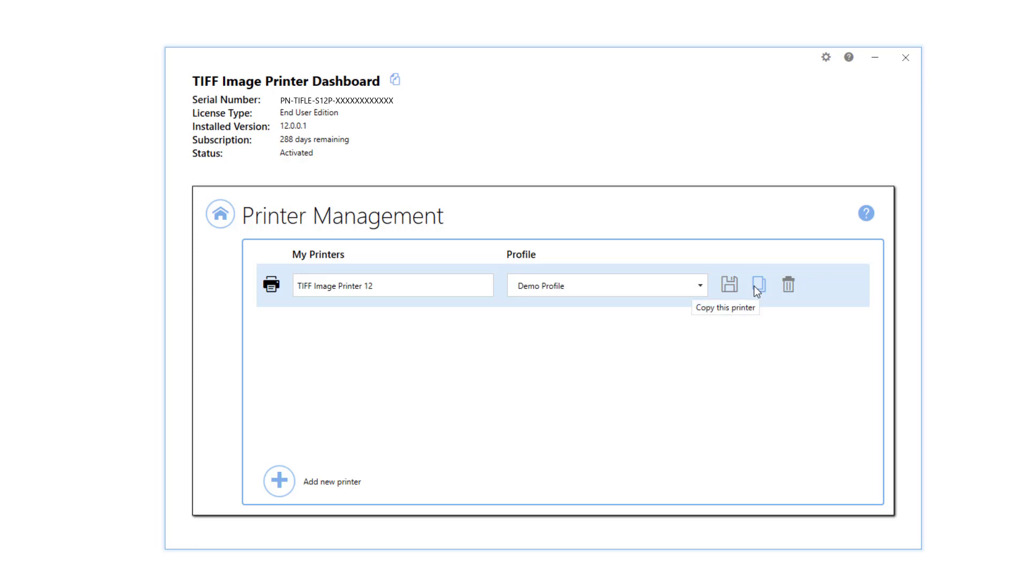
click(219, 226)
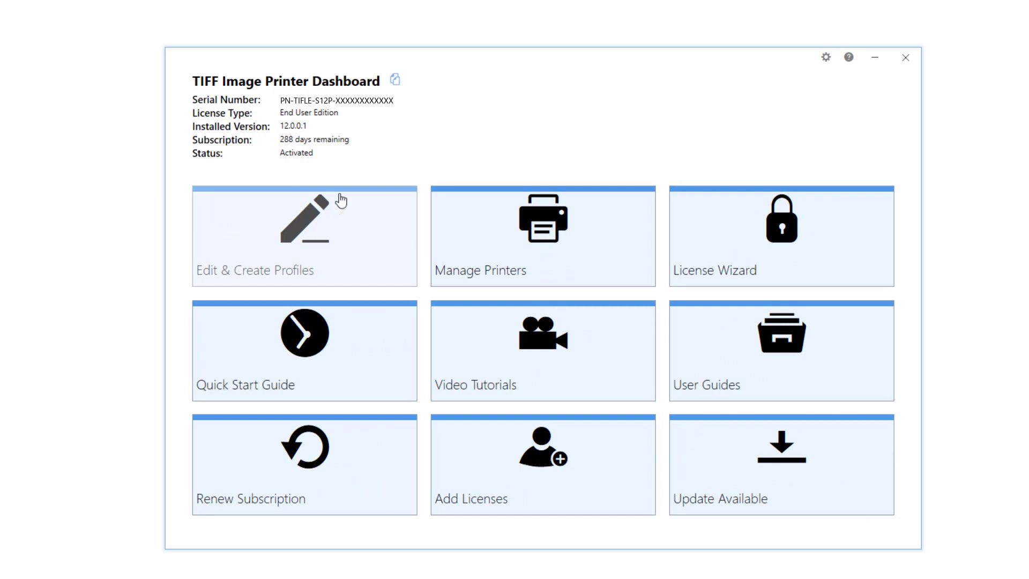
click(905, 59)
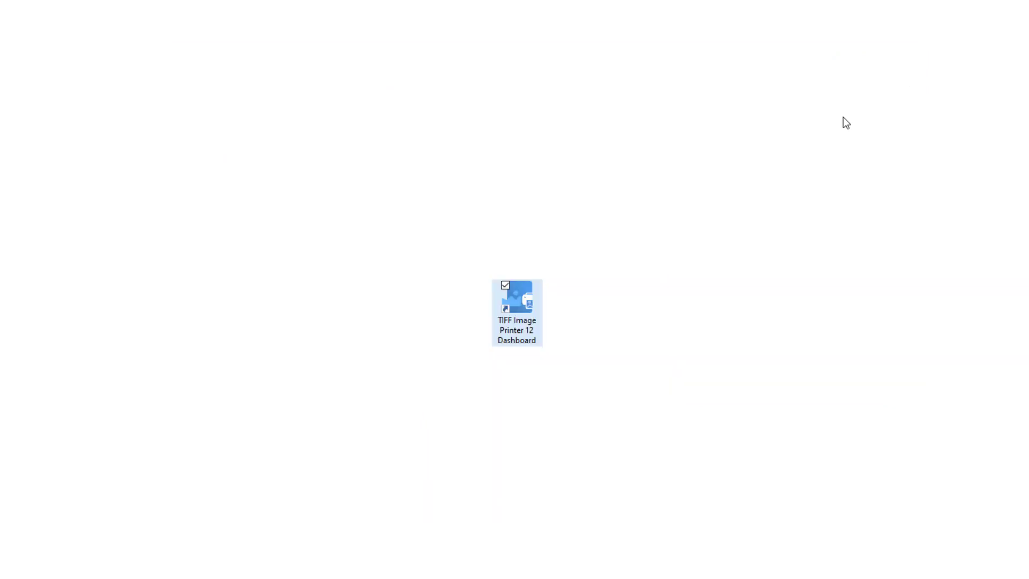